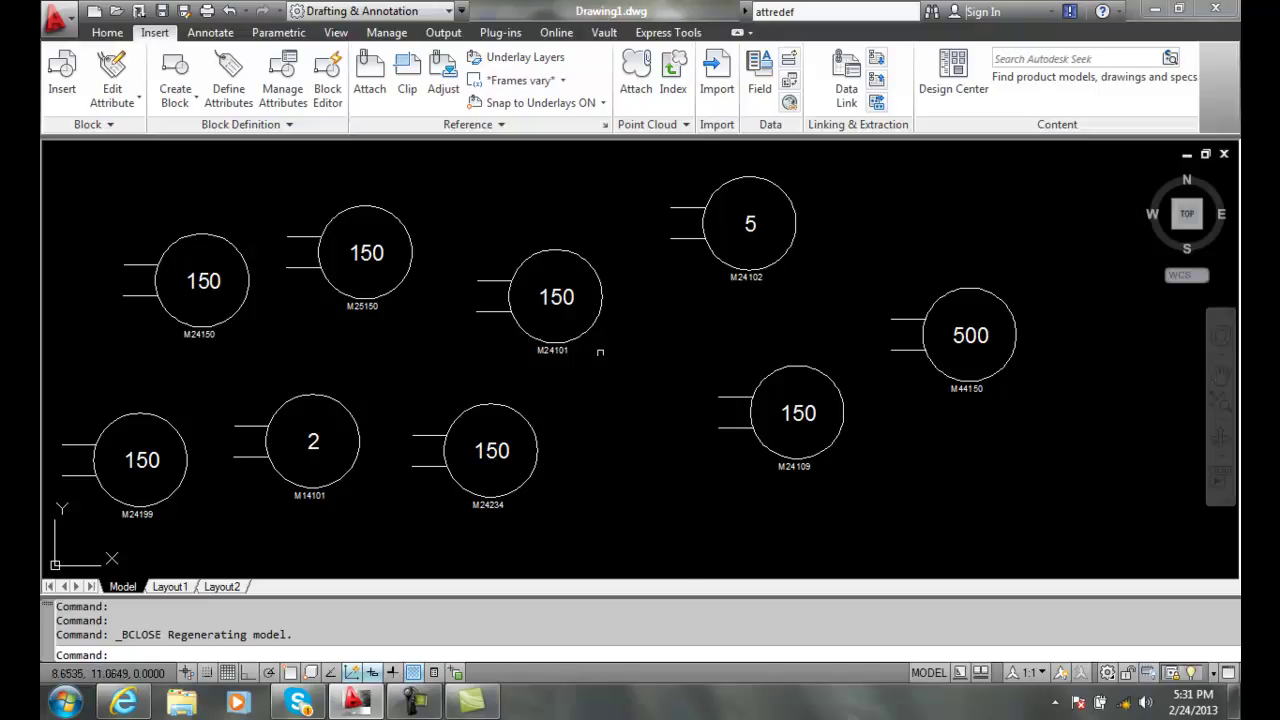
- Check motor M24101's attributes without changes, then open the Motor block in the Block Editor
double_click(600, 316)
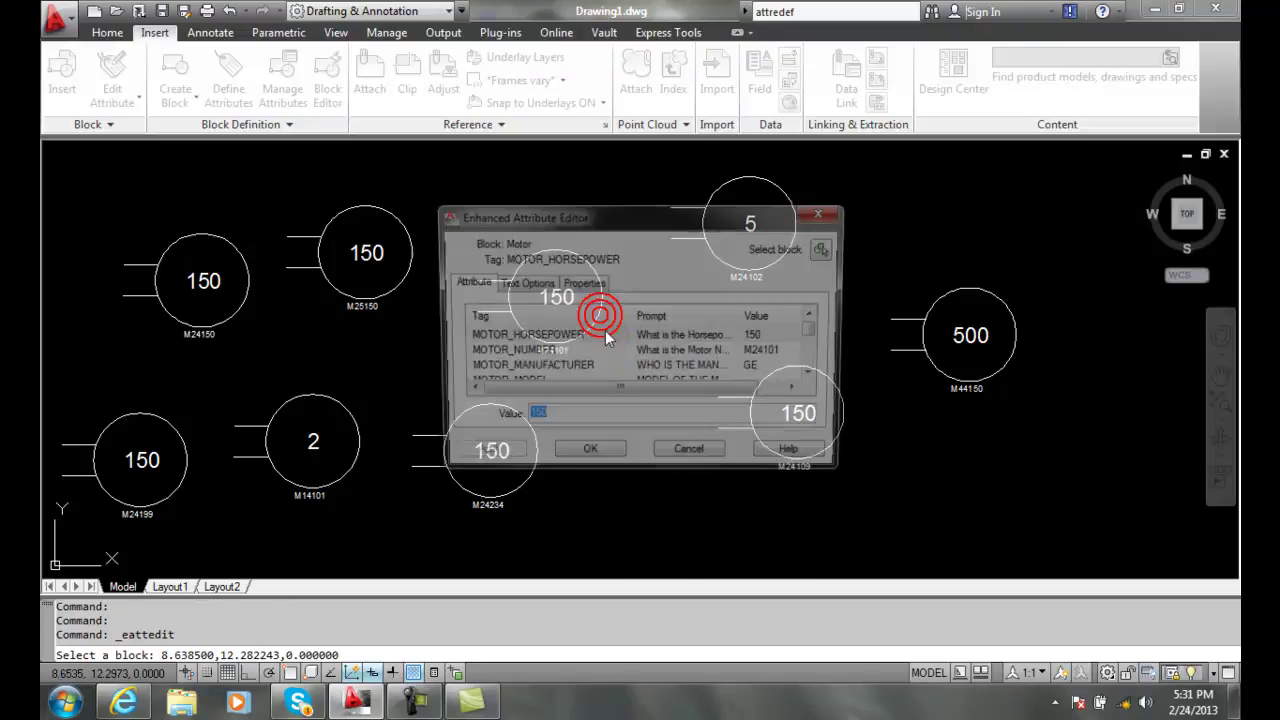
click(689, 454)
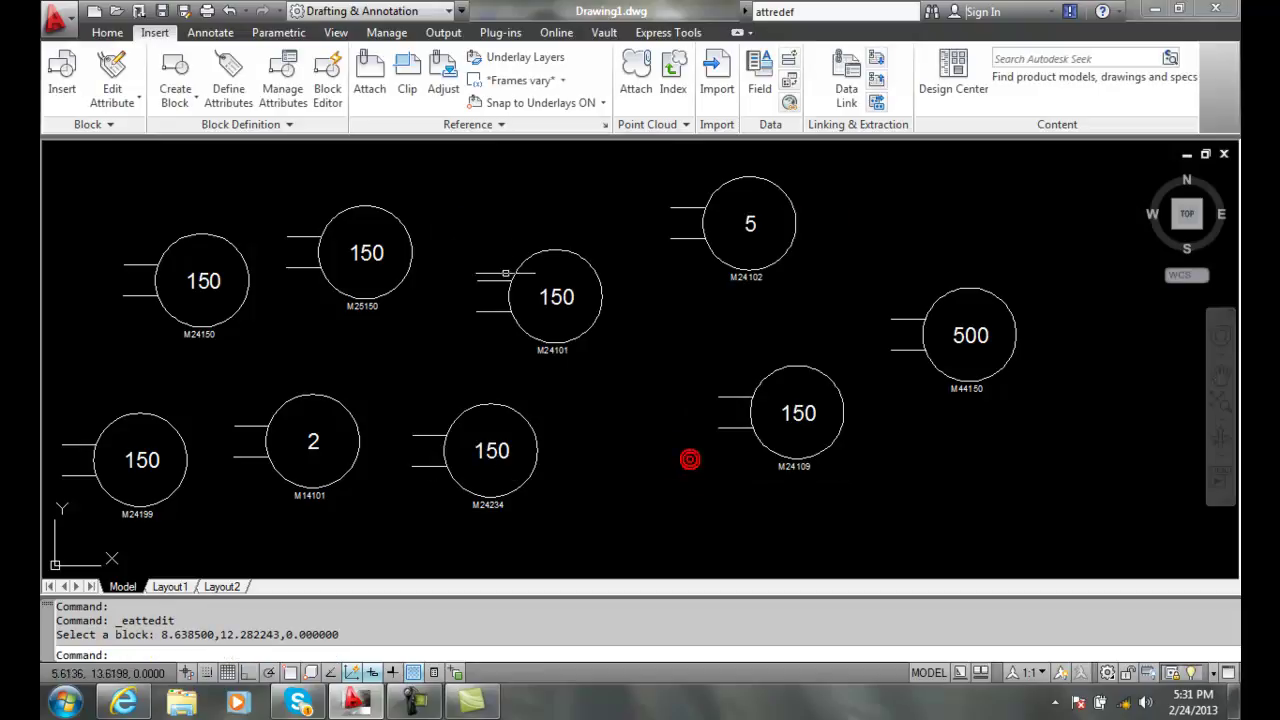
click(336, 84)
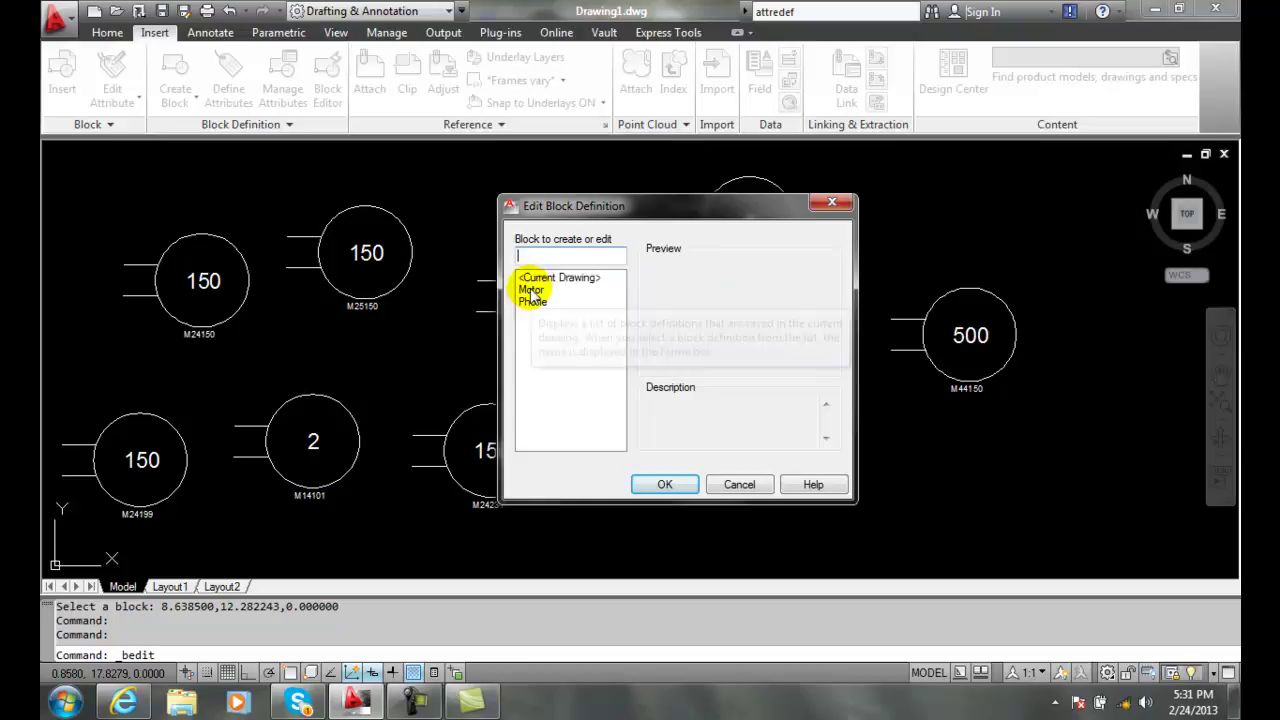
click(531, 289)
click(662, 484)
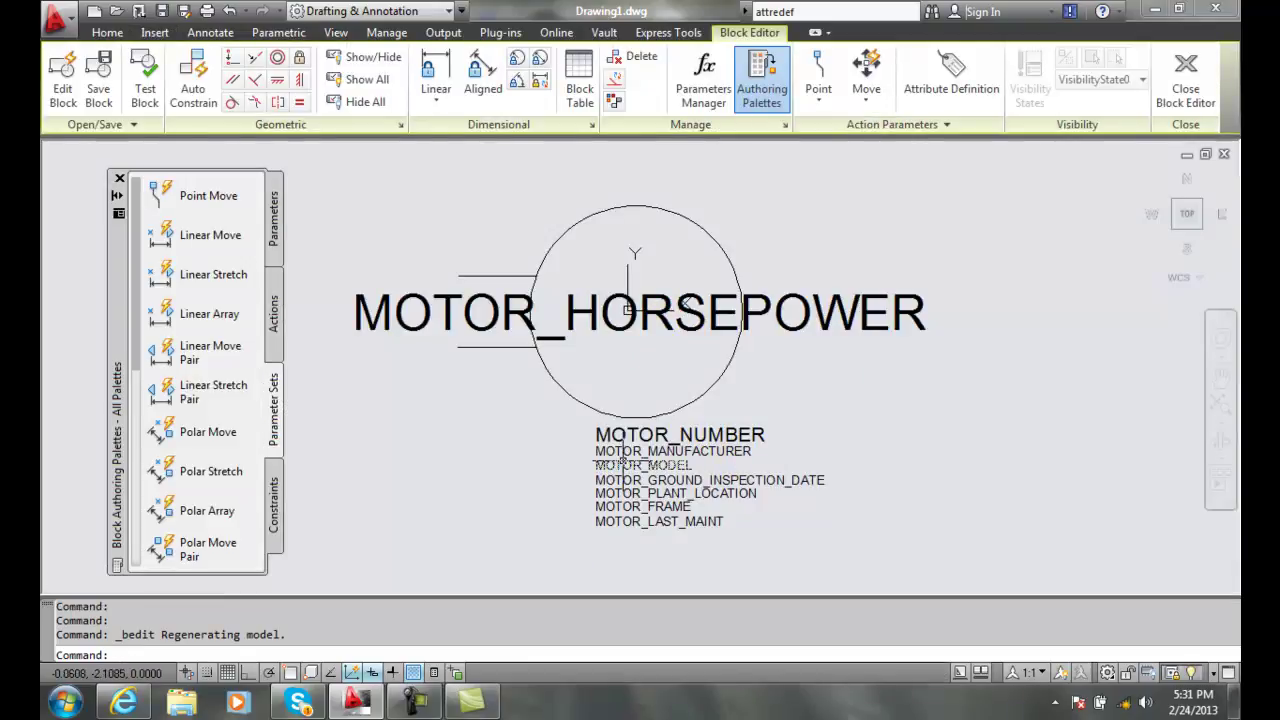
- Define a new attribute tagged Motor_Voltage with the prompt 'What is the Voltage?'
click(965, 78)
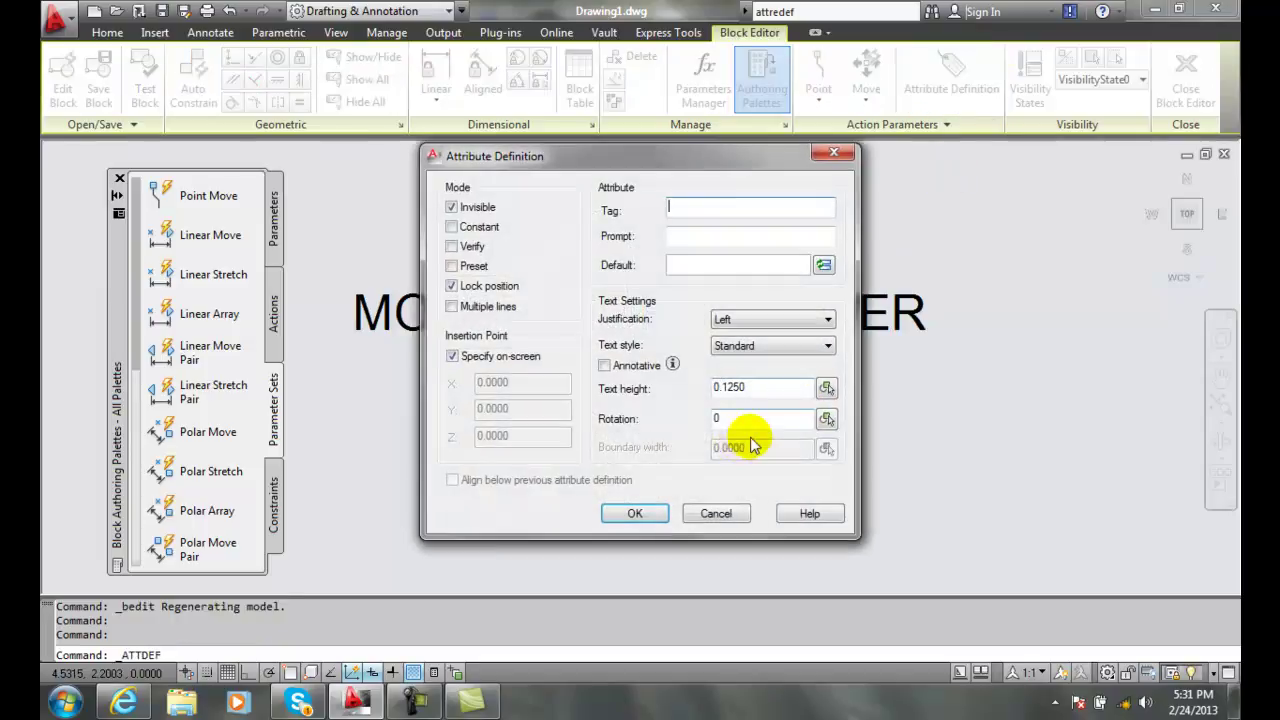
text(M)
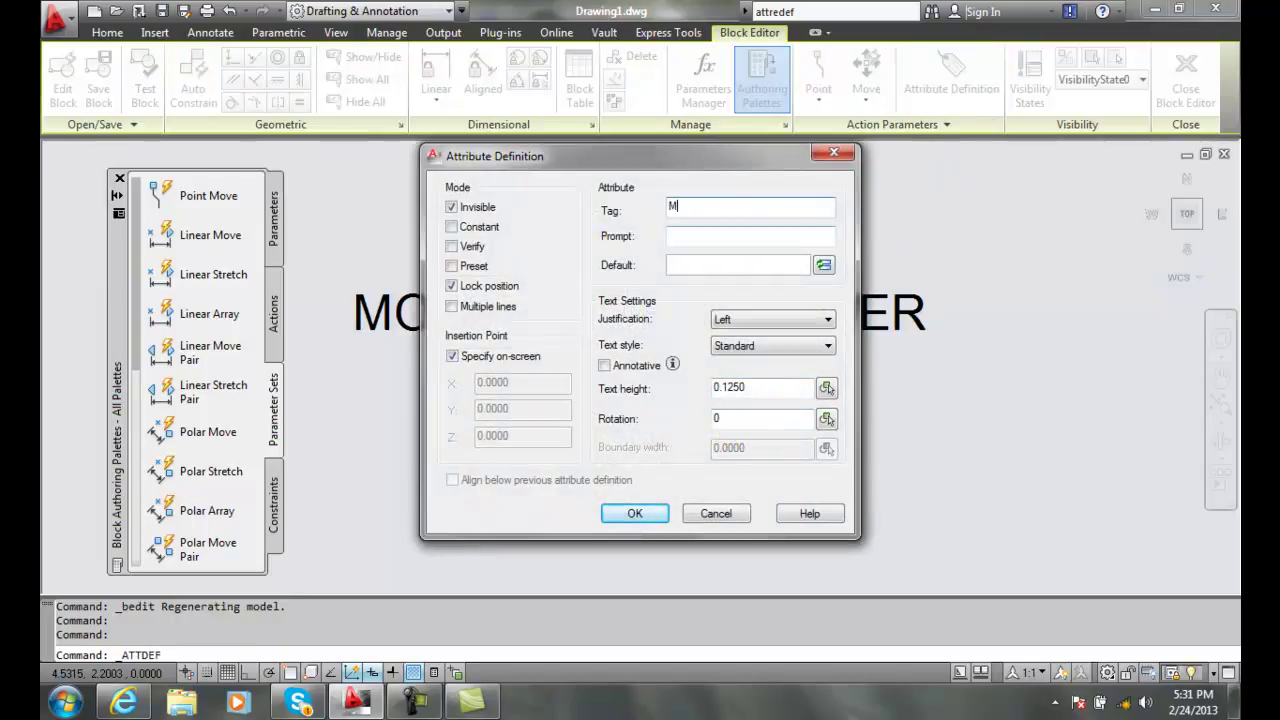
text(otor_Voltage)
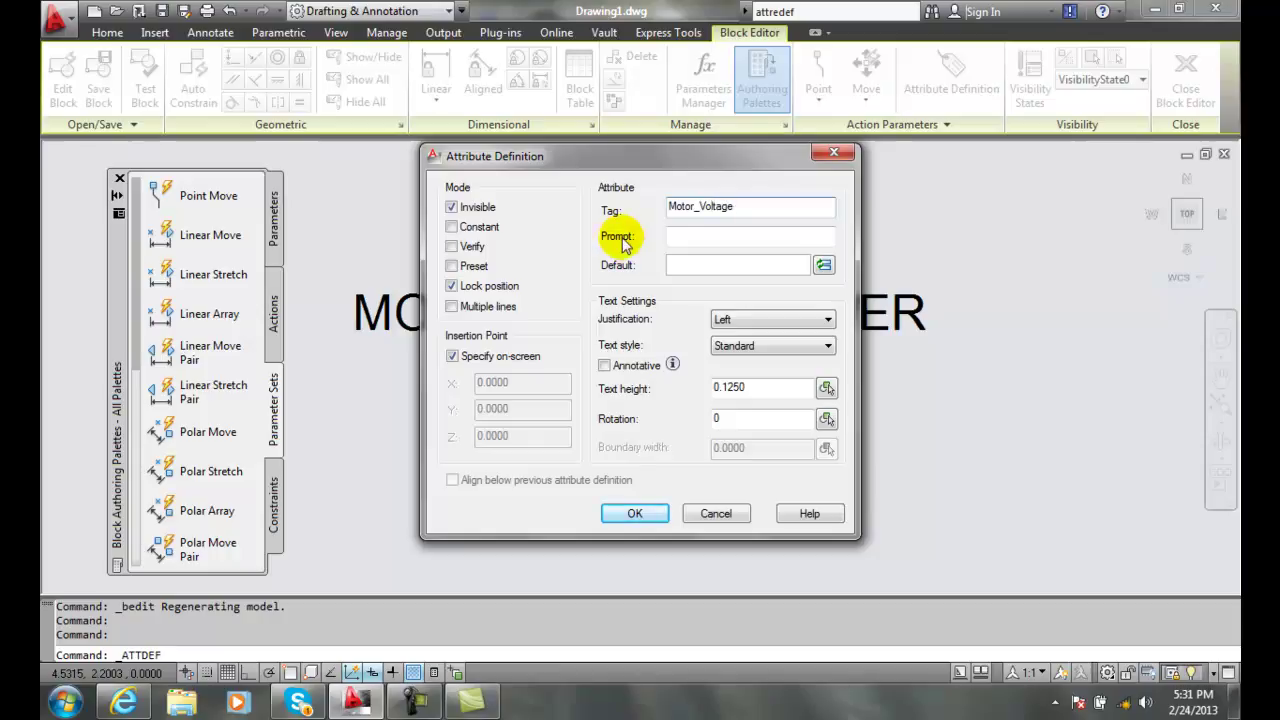
click(690, 238)
text(W)
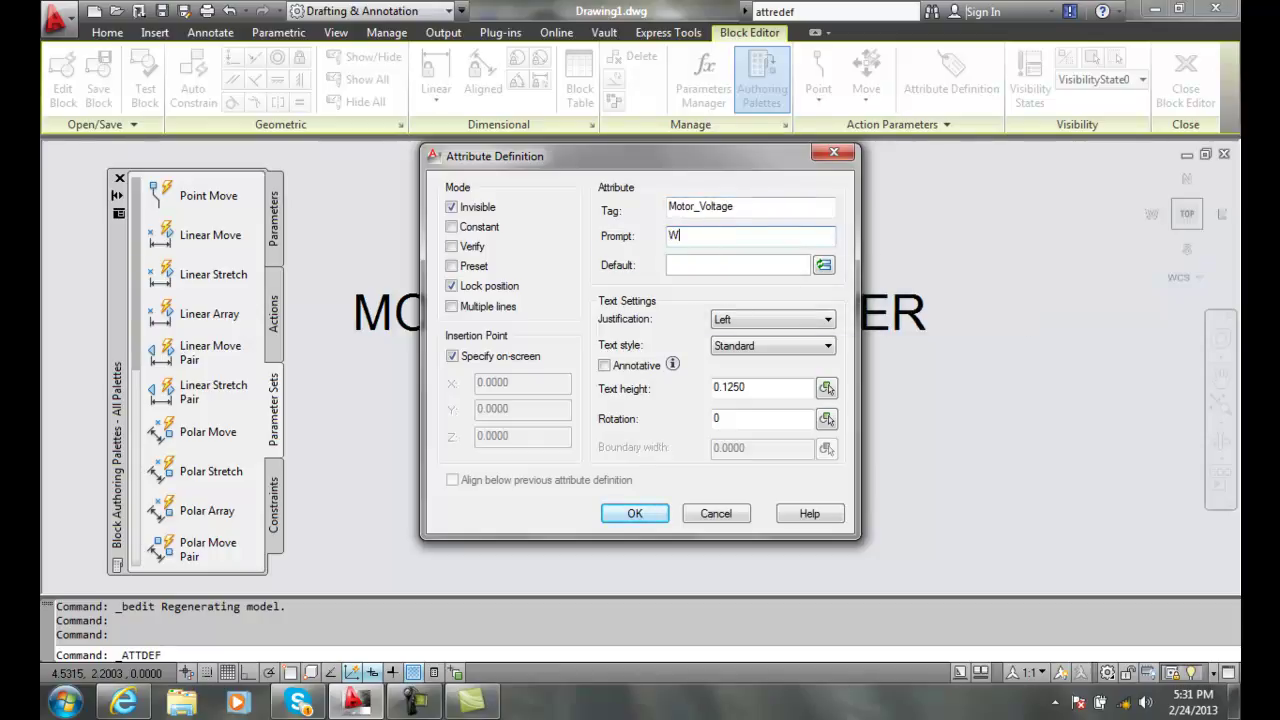
text(hat ius the Vol)
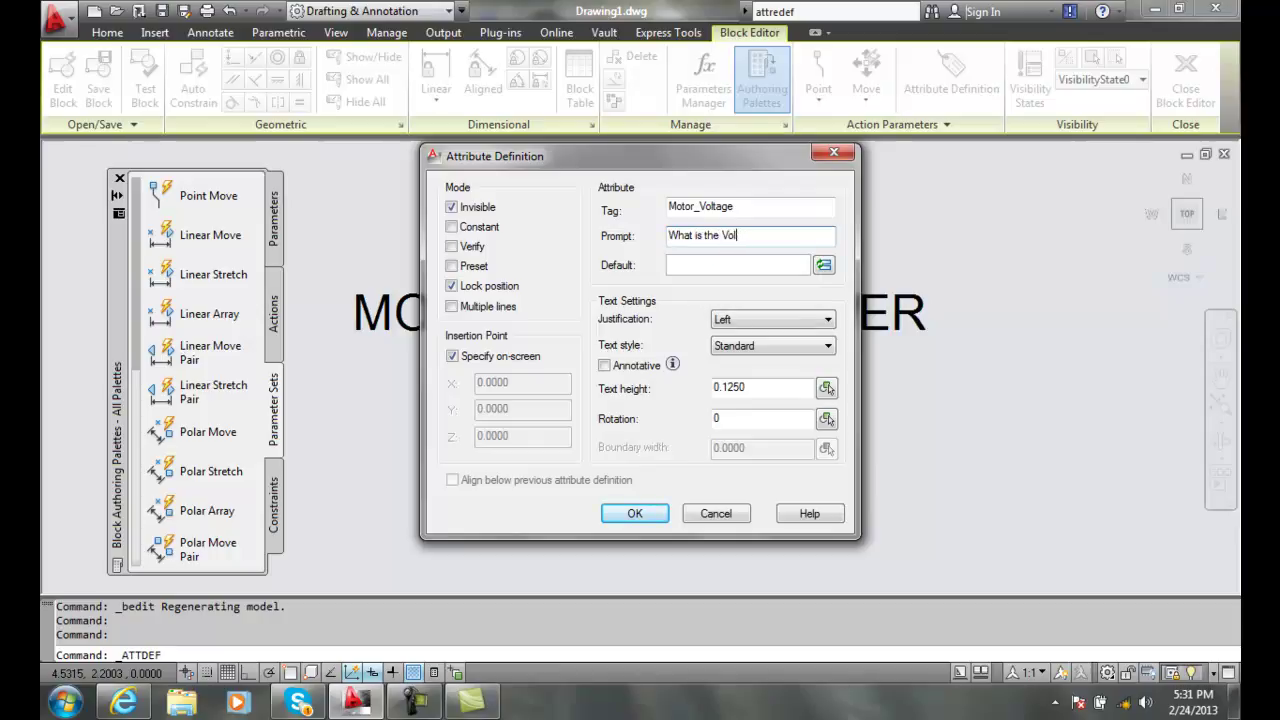
text(age?)
click(706, 265)
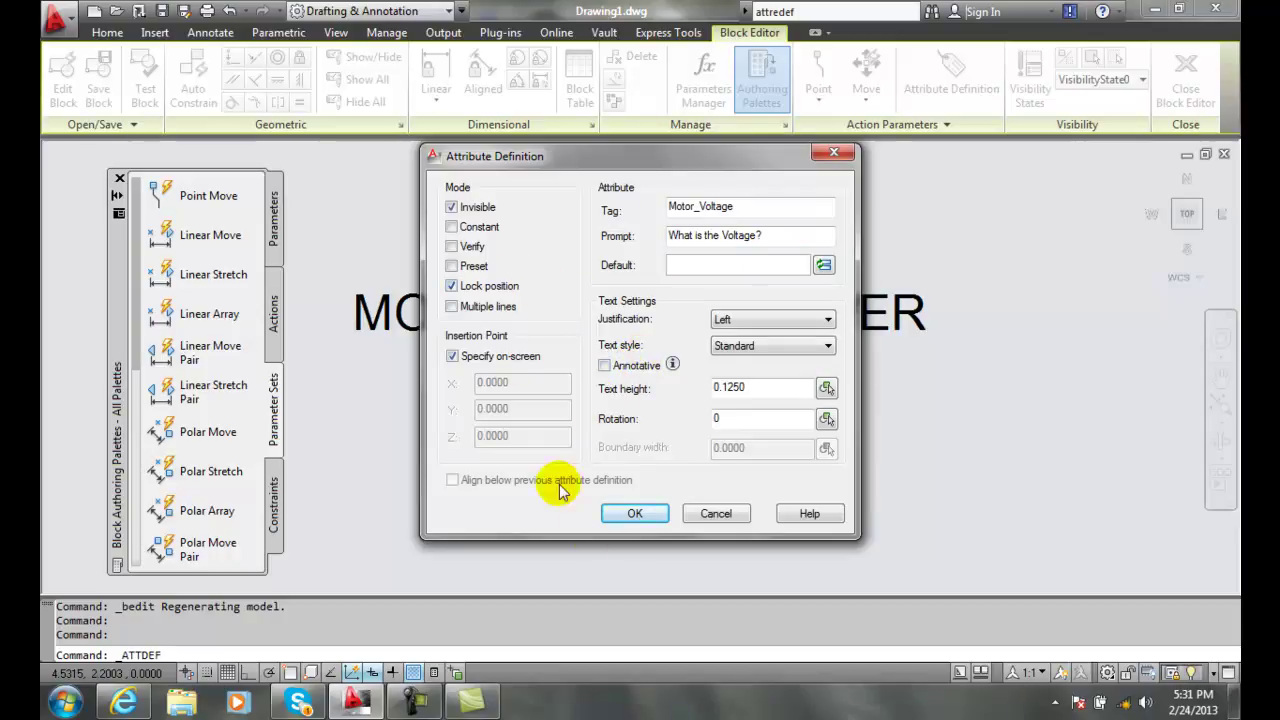
- Place the MOTOR_VOLTAGE attribute below MOTOR_LAST_MAINT and save the changes to the Motor block
click(635, 514)
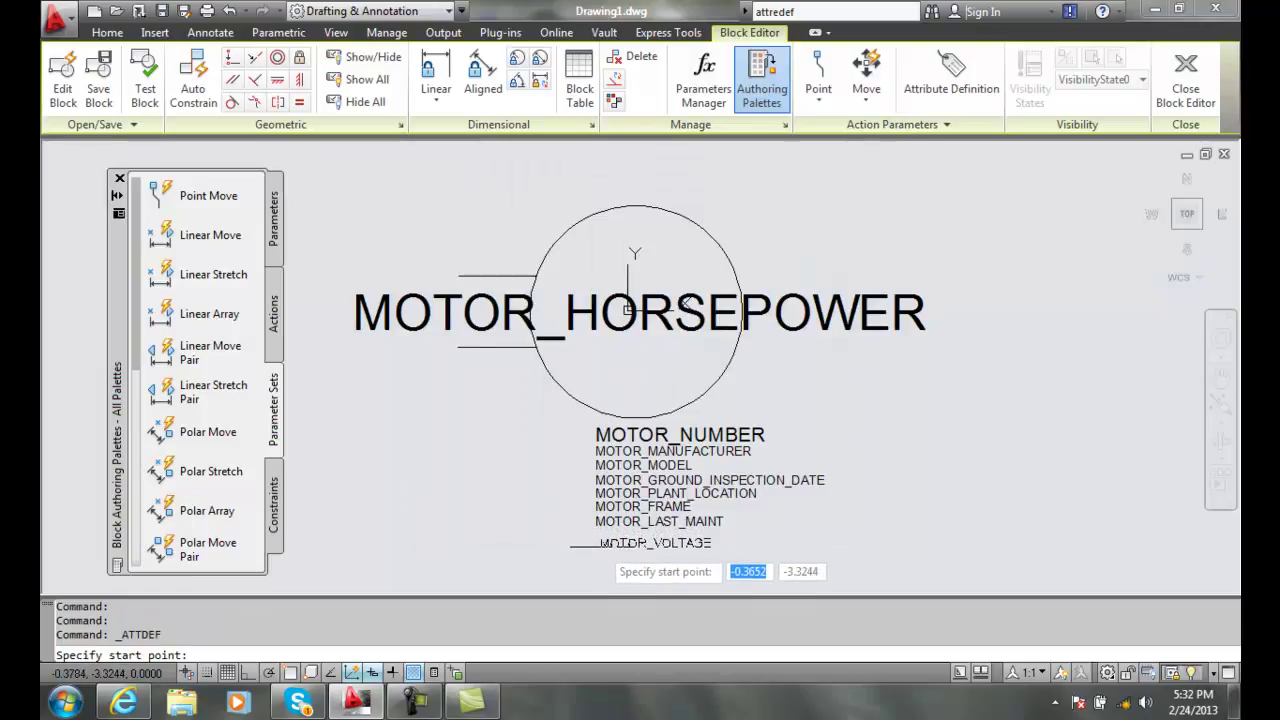
click(595, 543)
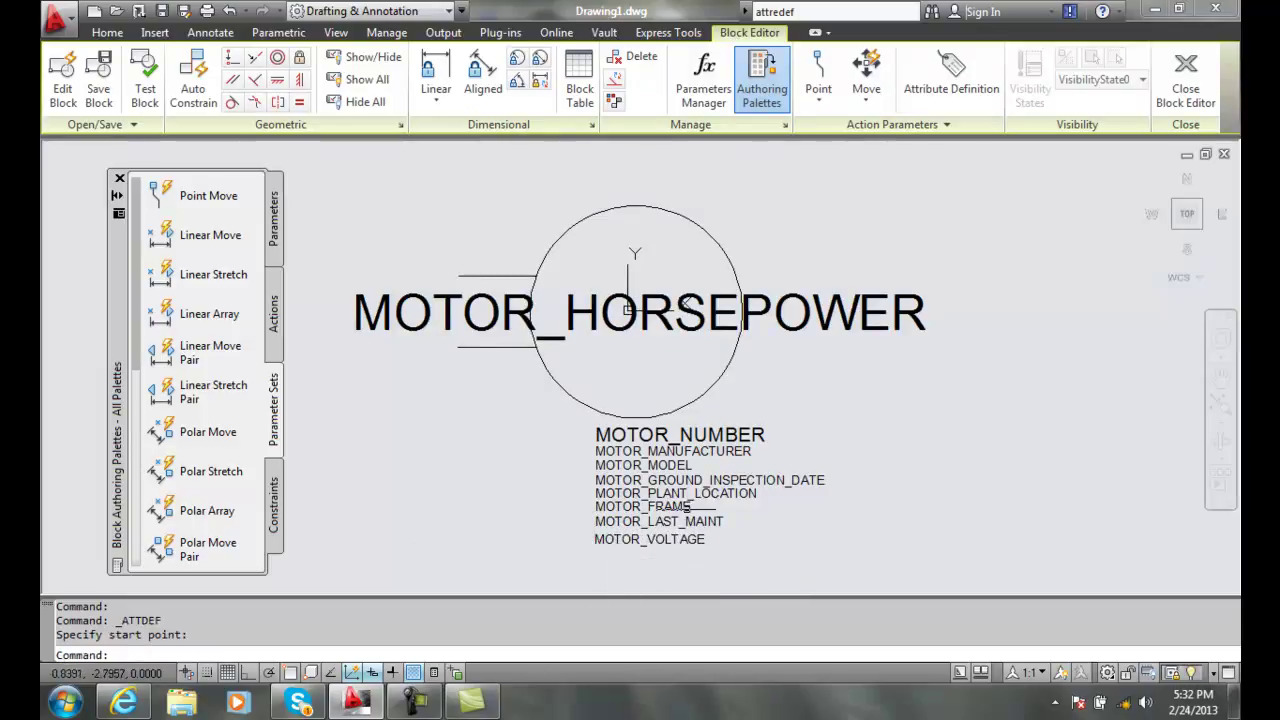
click(1190, 92)
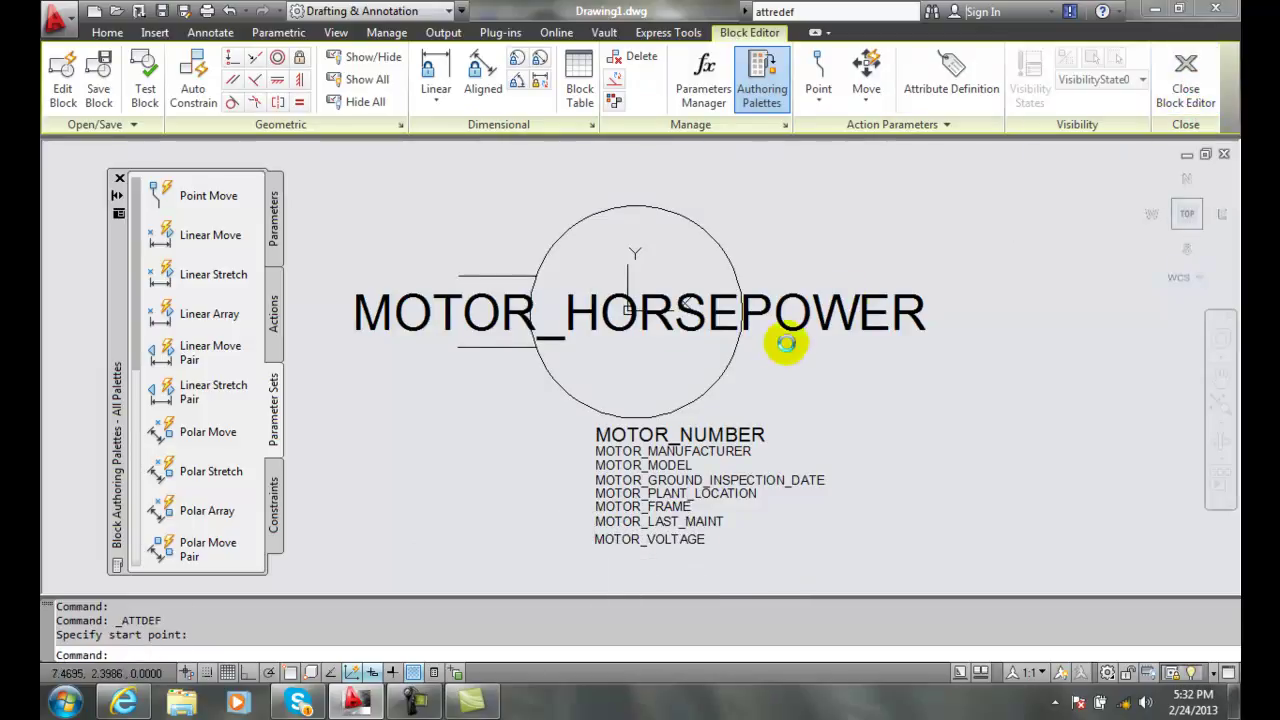
click(620, 316)
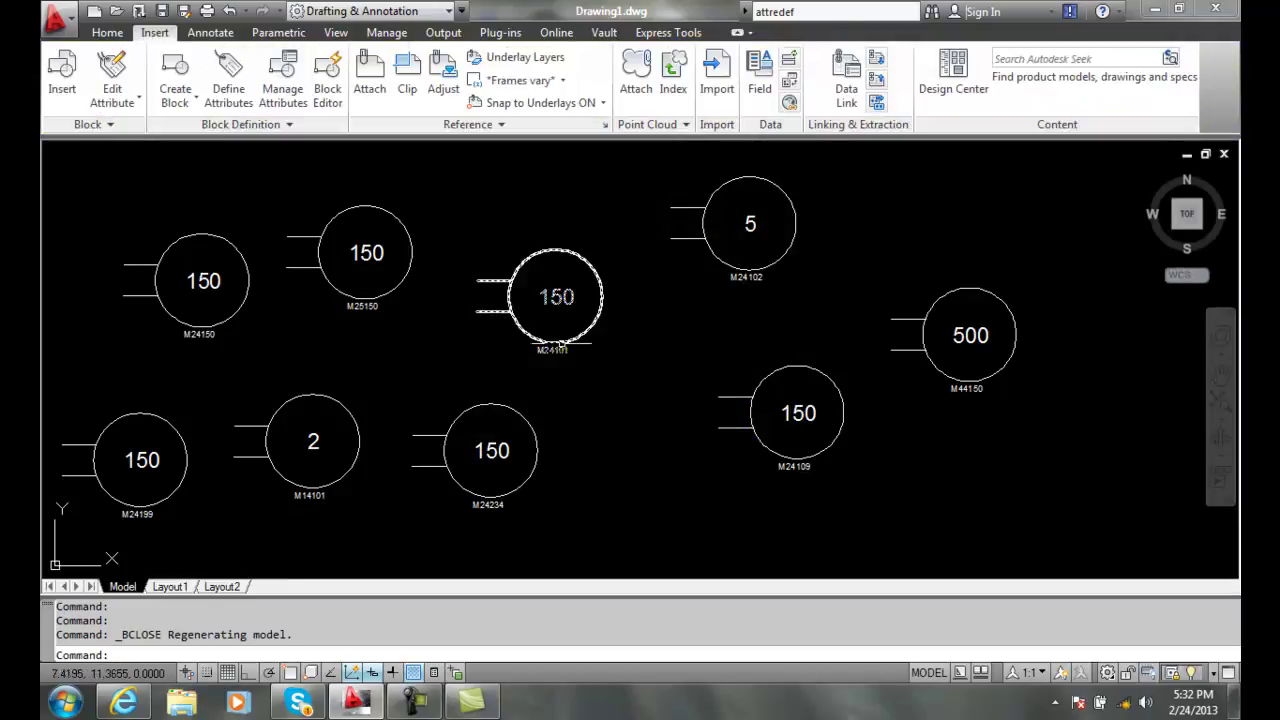
- Review motor M24101's attribute list and close the editor without changes
double_click(568, 342)
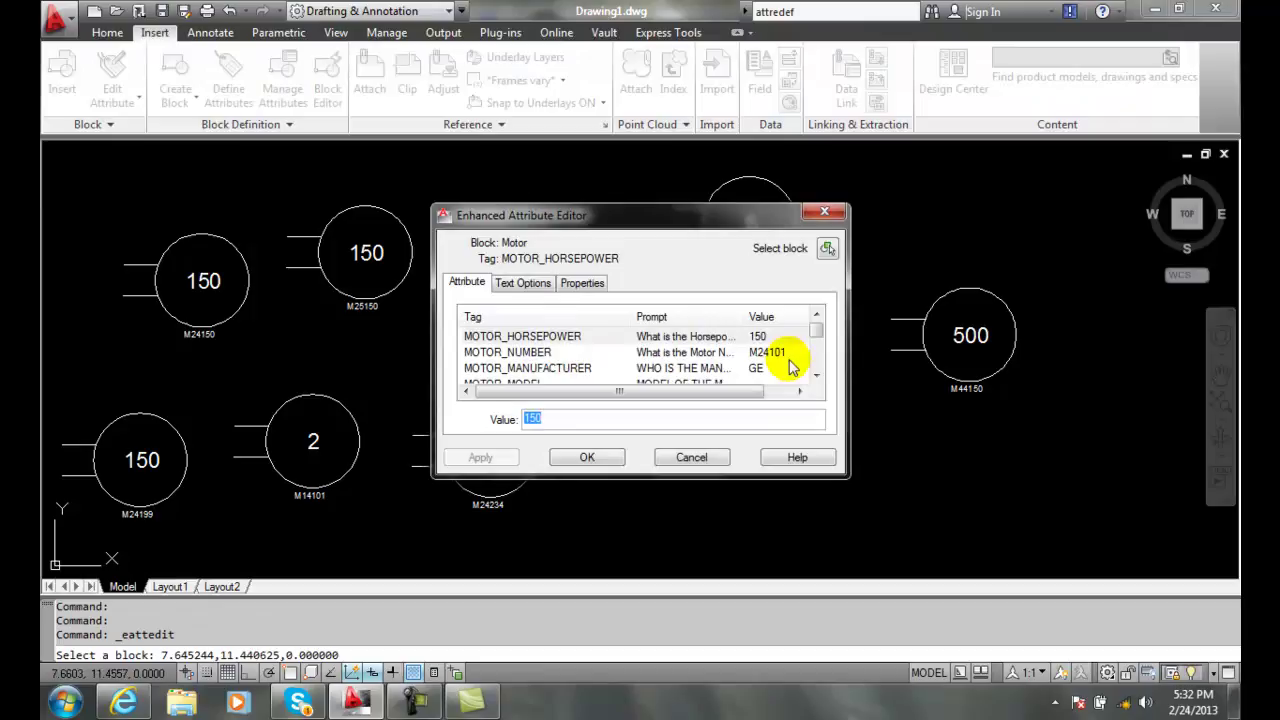
drag(814, 329, 818, 370)
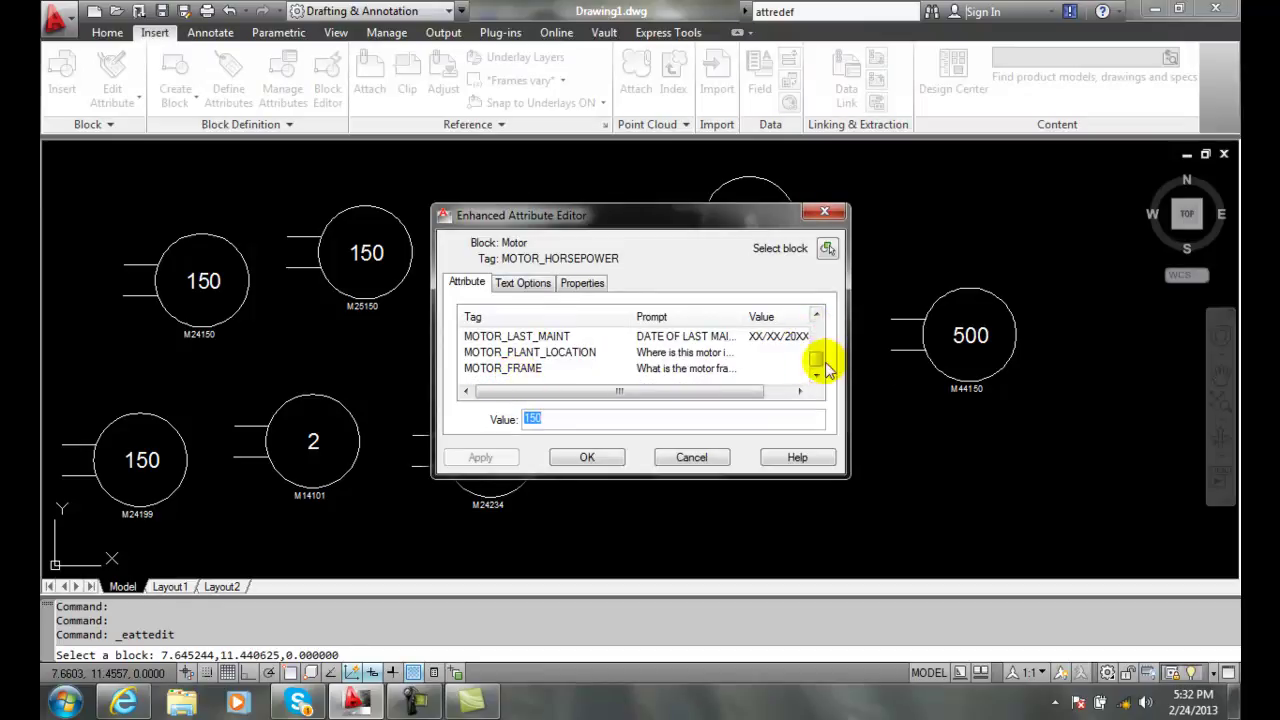
drag(818, 358, 820, 325)
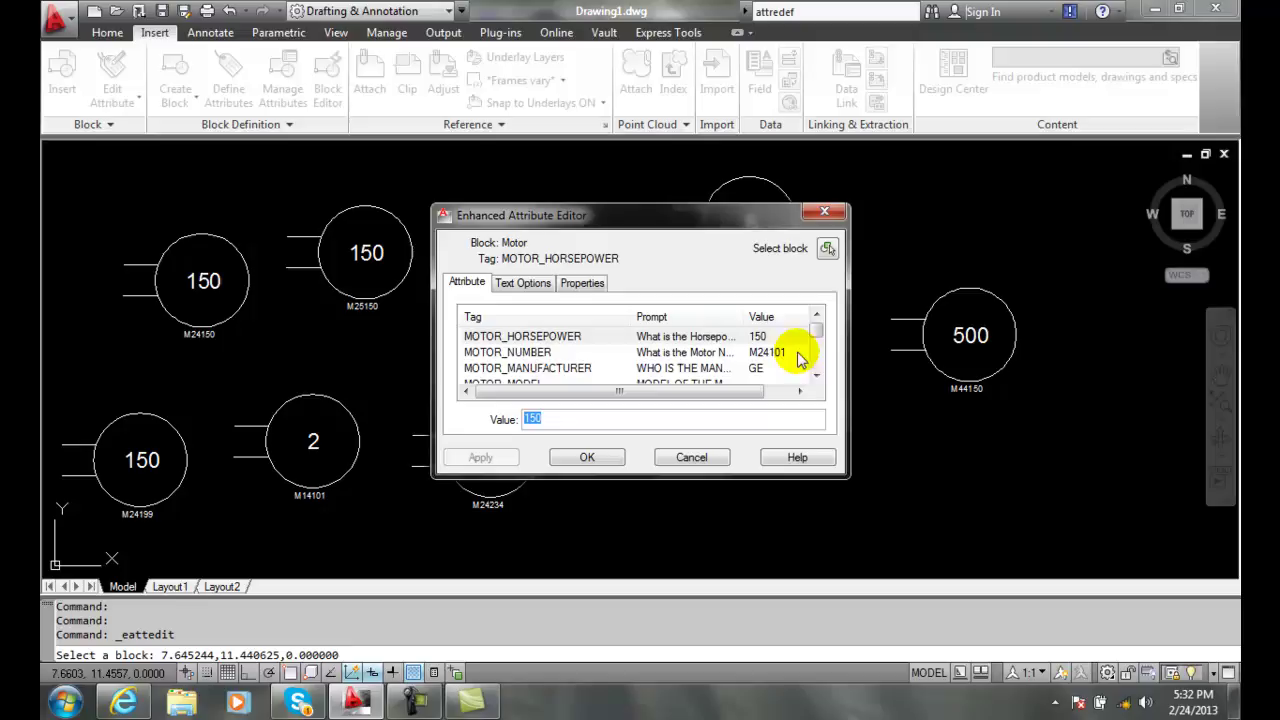
drag(816, 330, 817, 370)
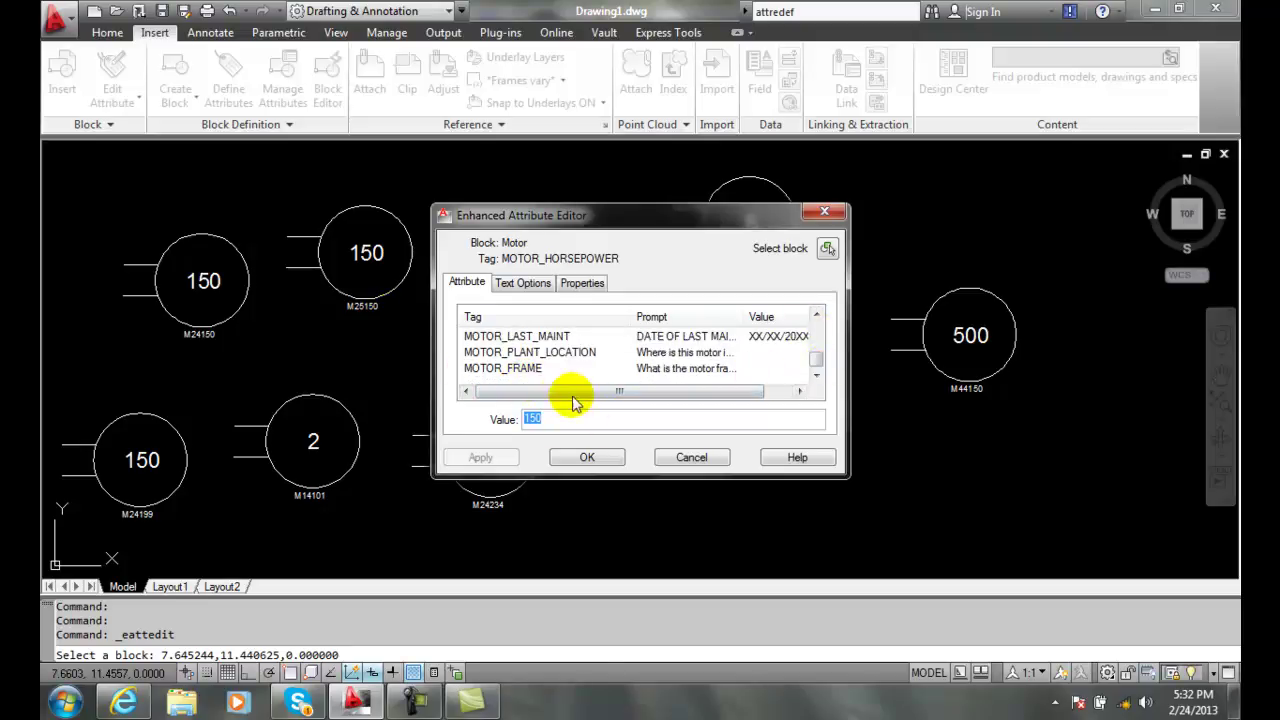
click(692, 458)
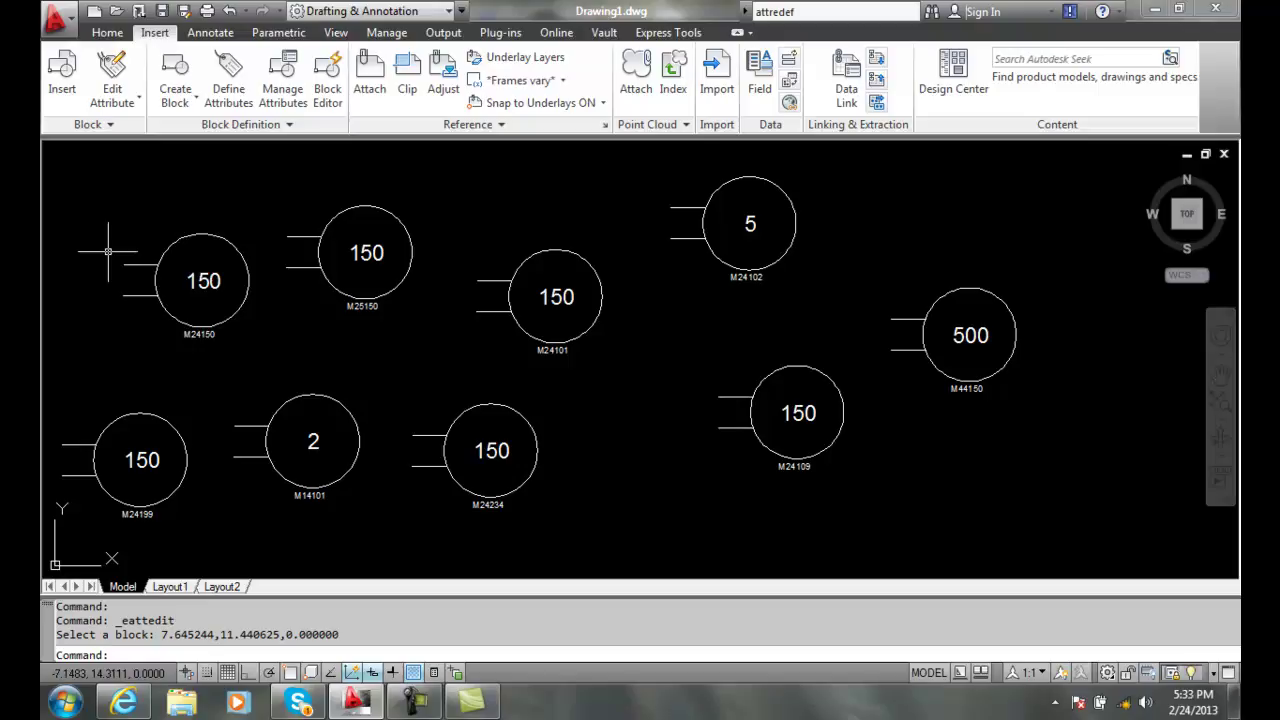
- Synchronize all Motor block instances with the new definition using ATTSYNC, picking M24101
click(284, 124)
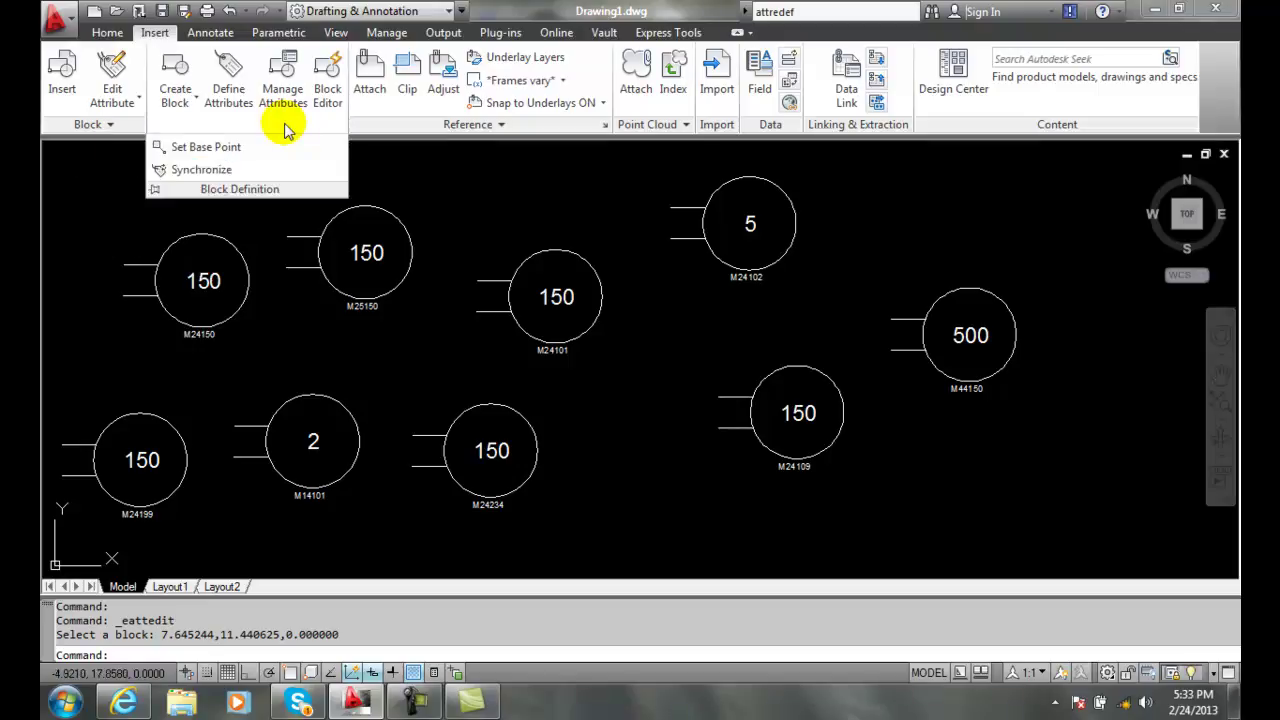
click(201, 170)
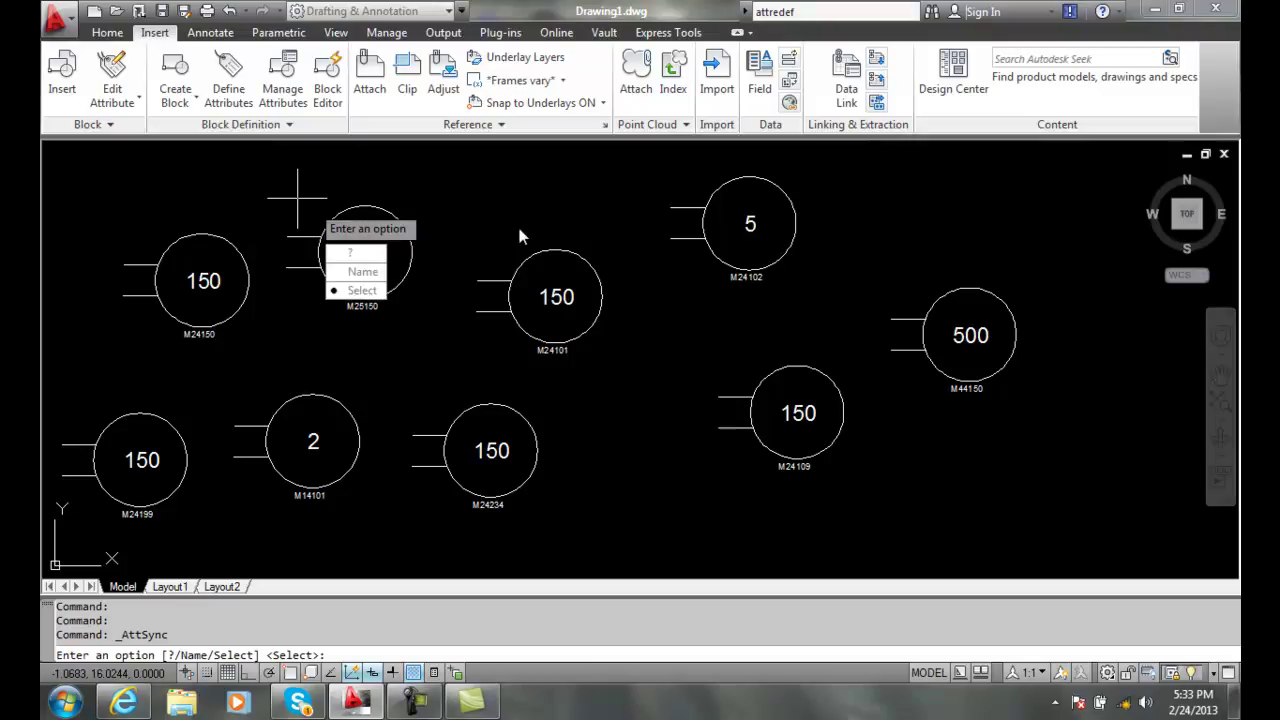
click(366, 290)
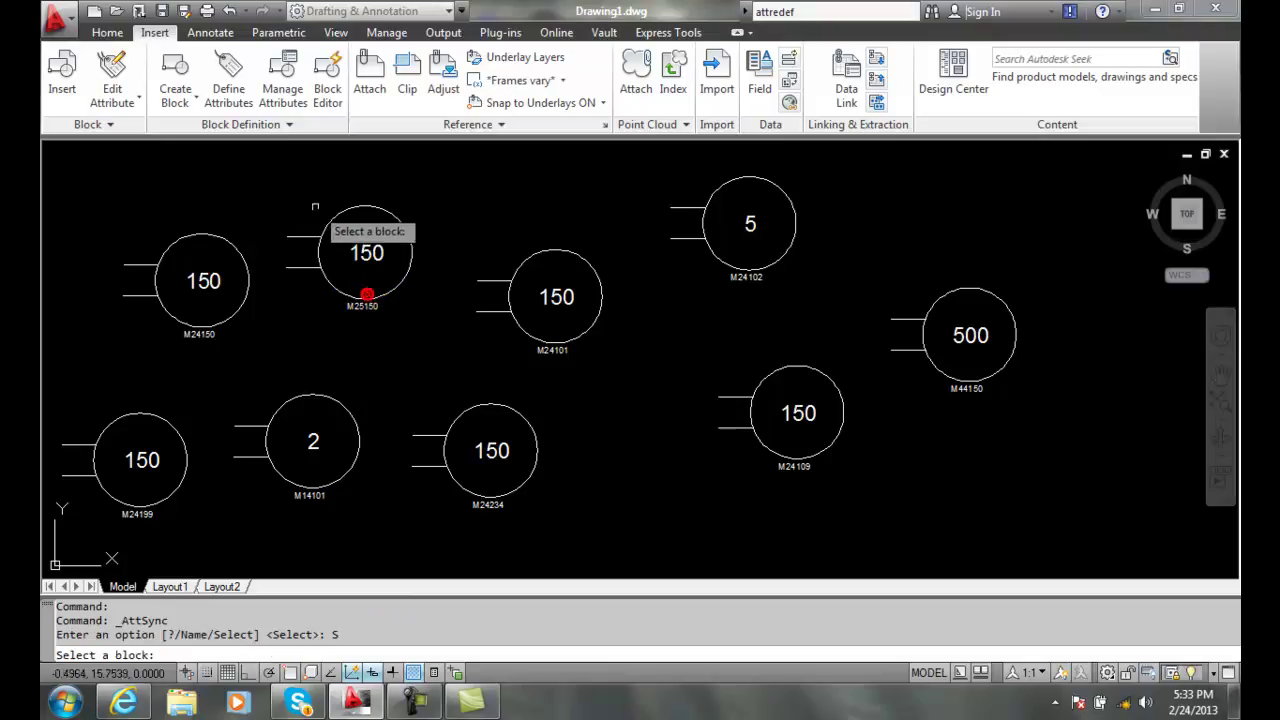
click(561, 250)
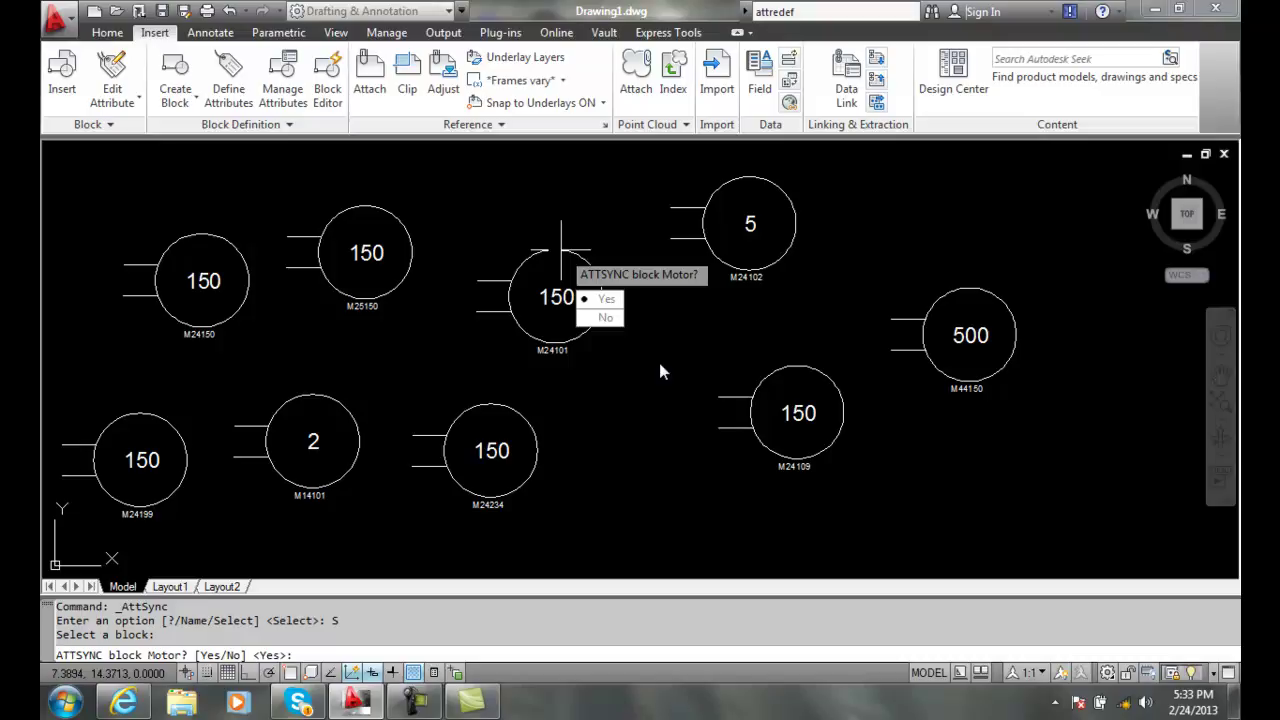
click(610, 299)
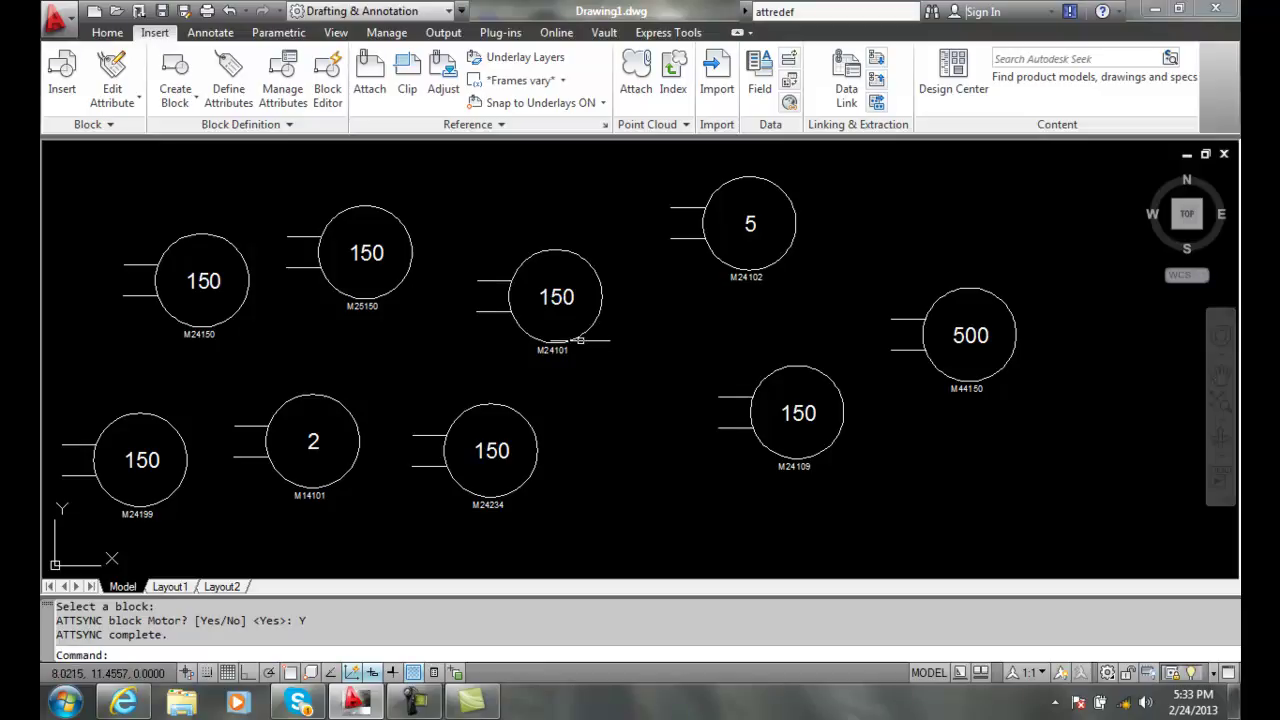
click(580, 342)
- Set motor M24101's MOTOR_VOLTAGE value to 480V and apply it
click(578, 340)
double_click(571, 334)
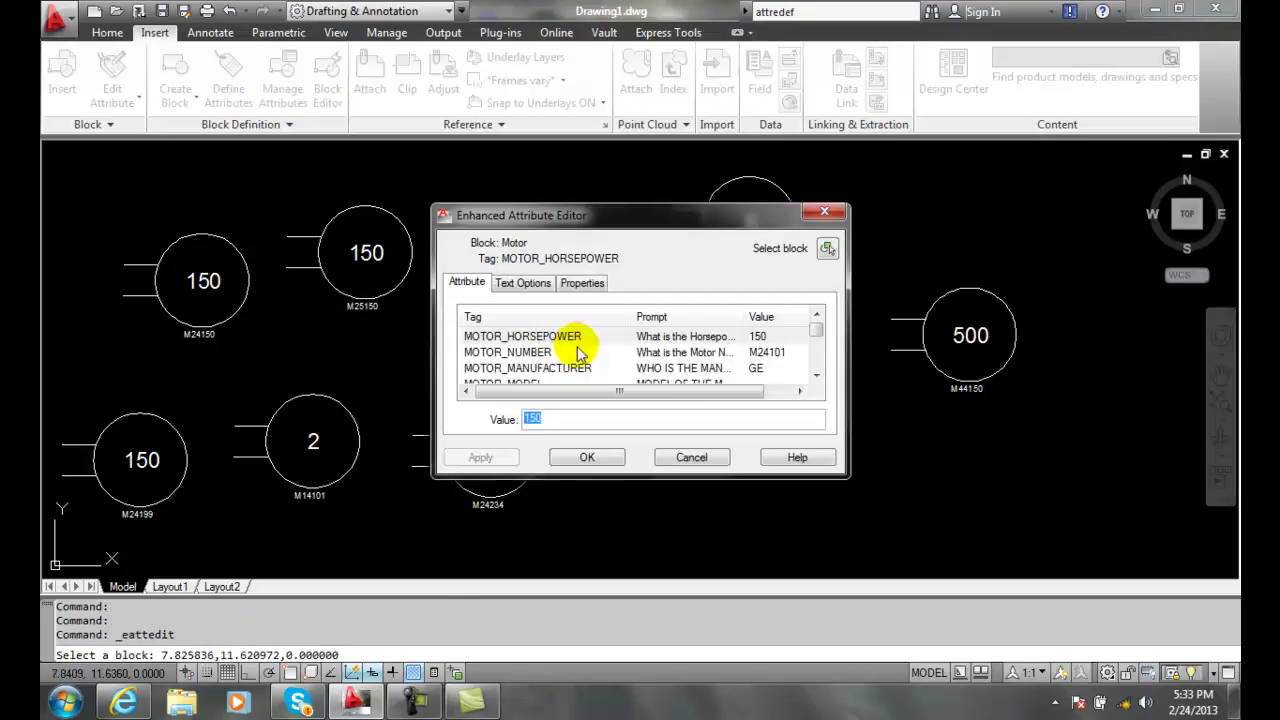
drag(816, 328, 818, 362)
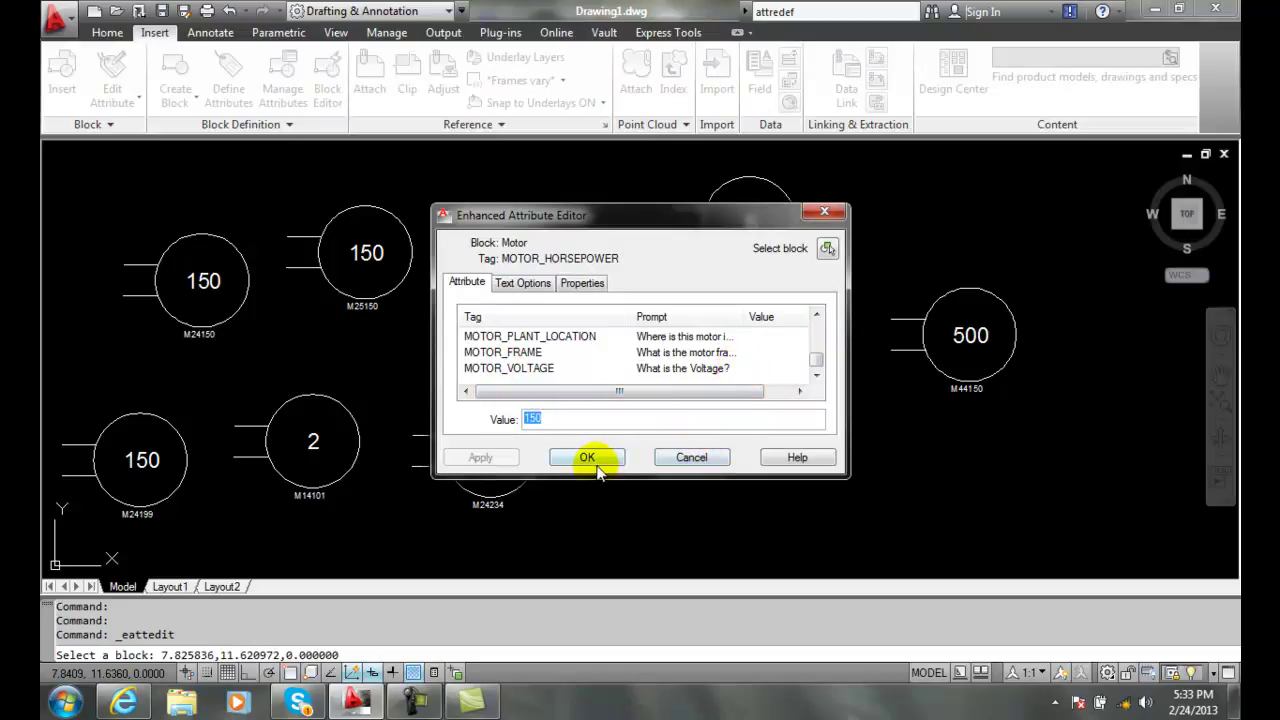
click(500, 369)
click(537, 420)
text(4)
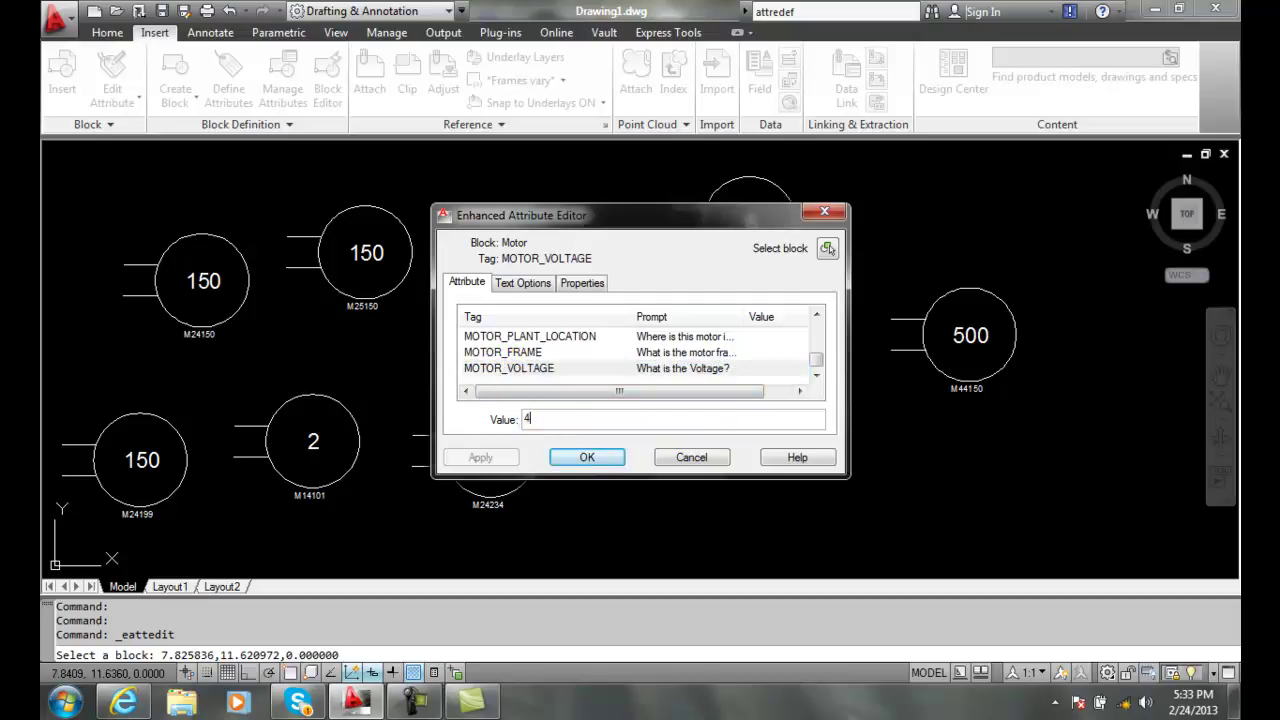
text(80V)
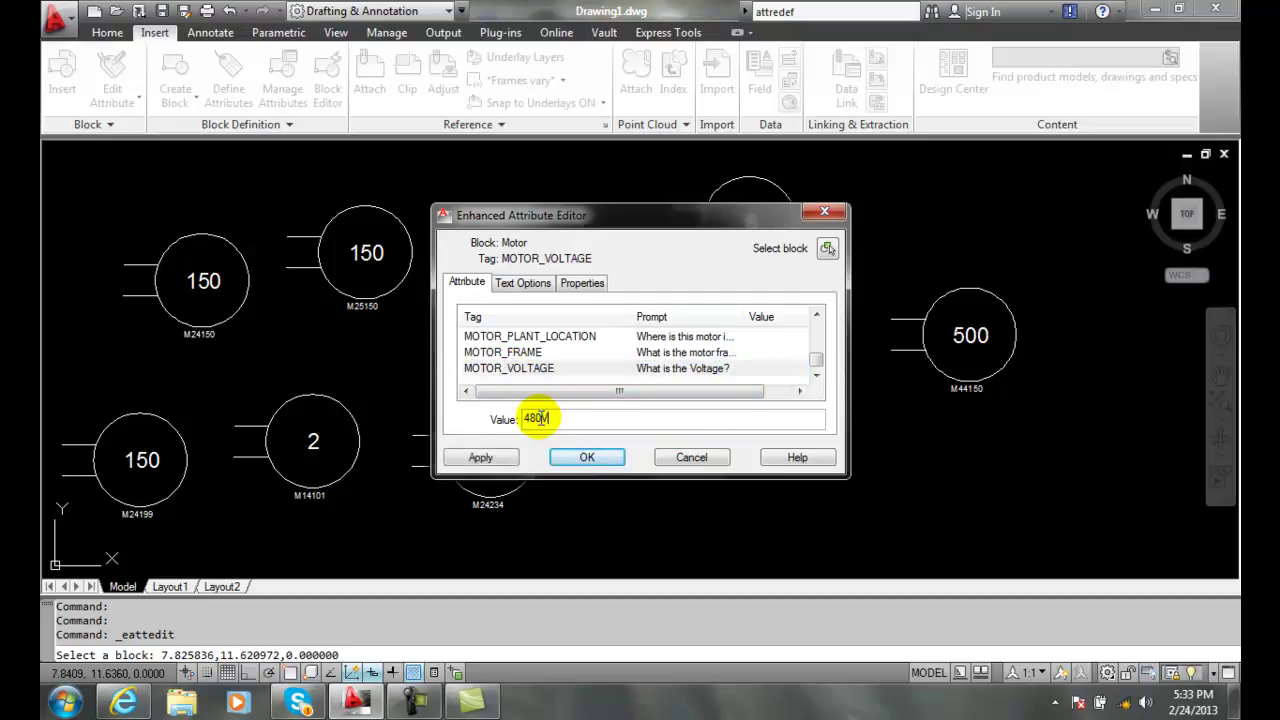
click(481, 457)
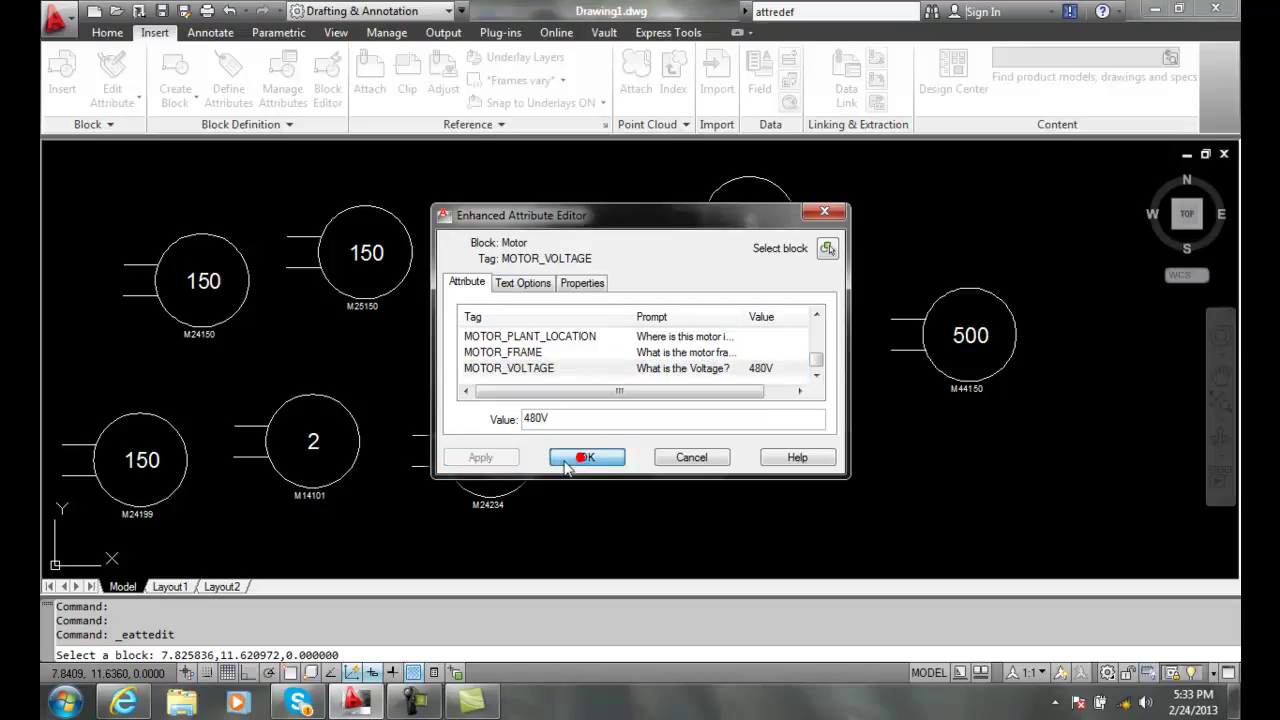
click(568, 457)
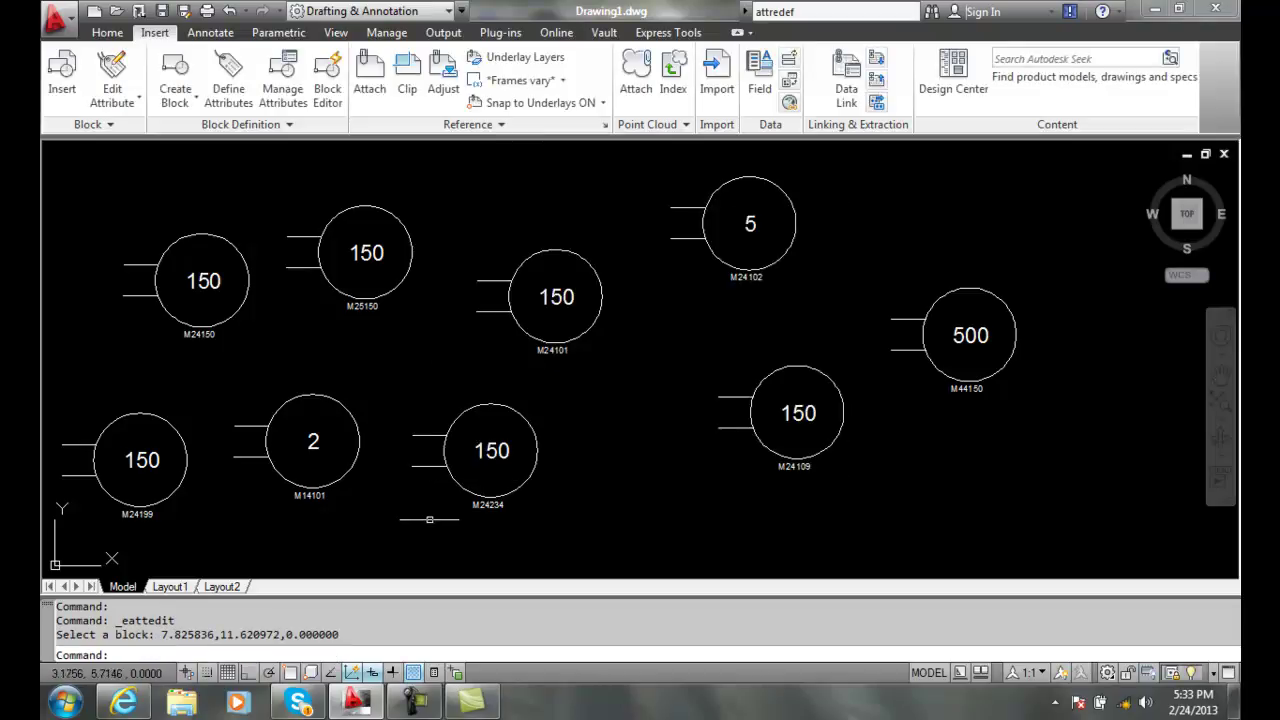
- Enter 480V as the MOTOR_VOLTAGE value for the 500 hp motor M44150
click(932, 367)
double_click(932, 367)
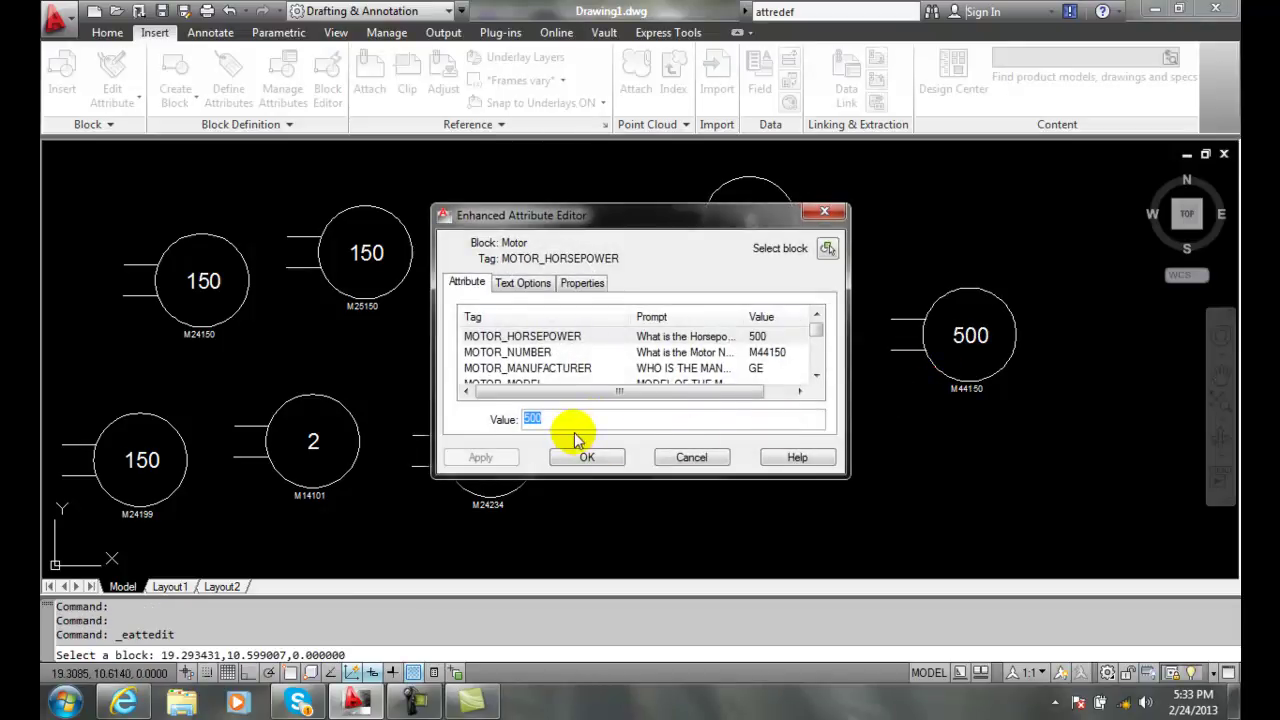
scroll(816, 335, down, 2)
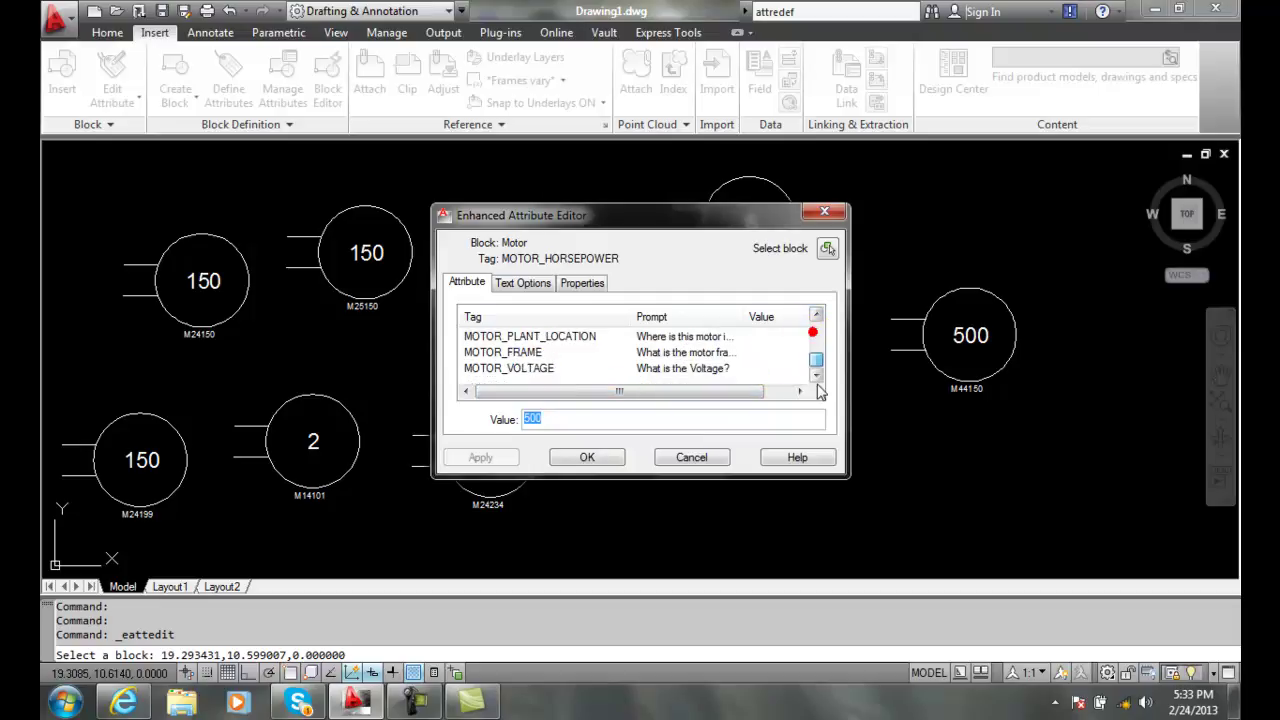
click(543, 370)
click(541, 420)
text(4)
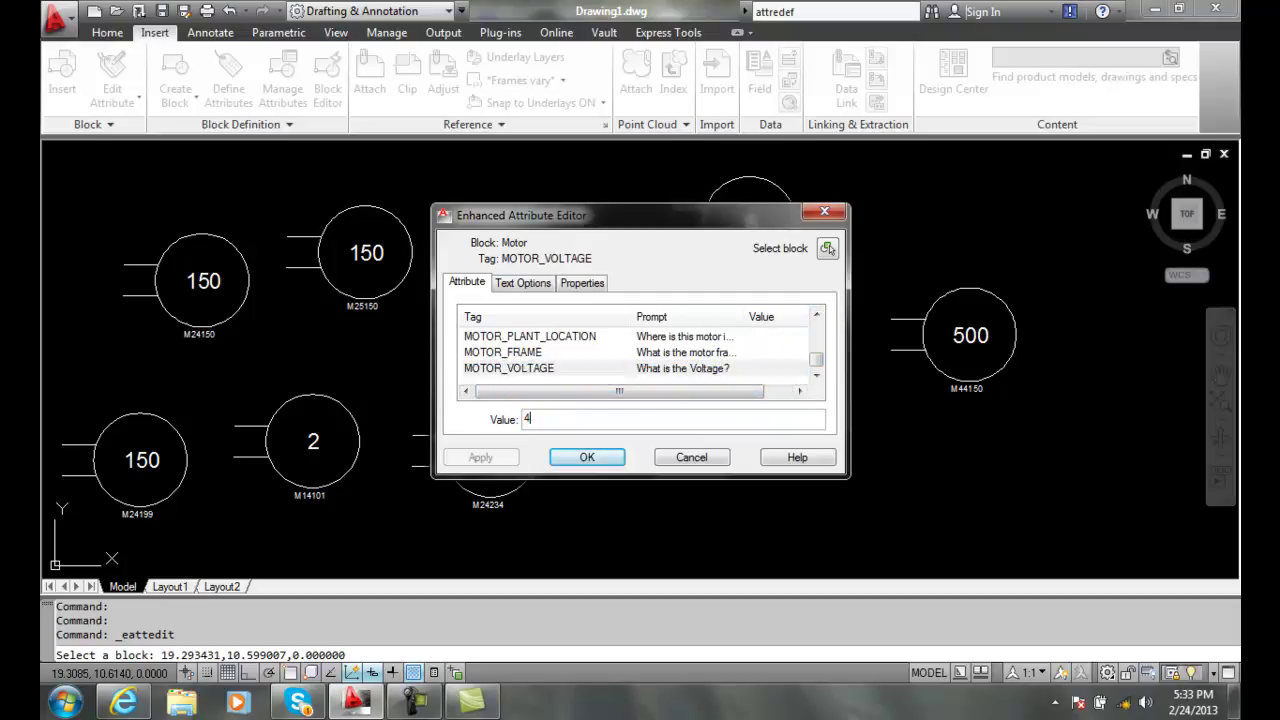
text(80V)
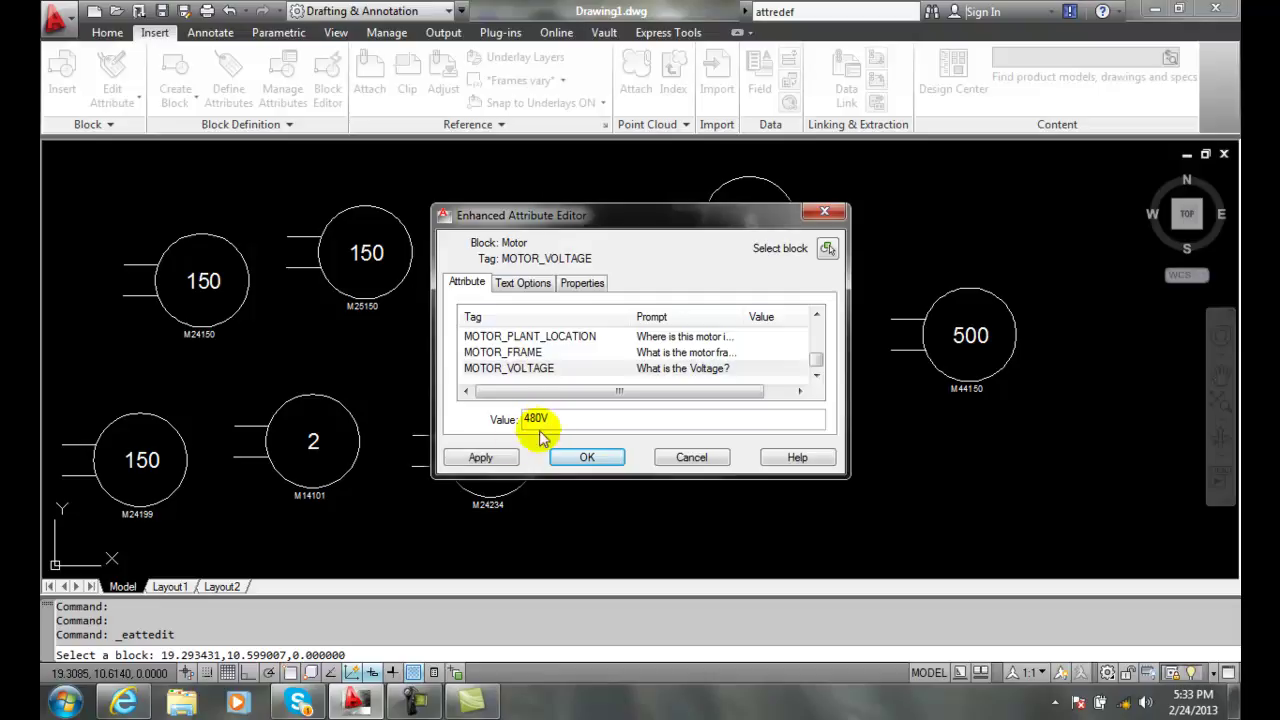
click(587, 458)
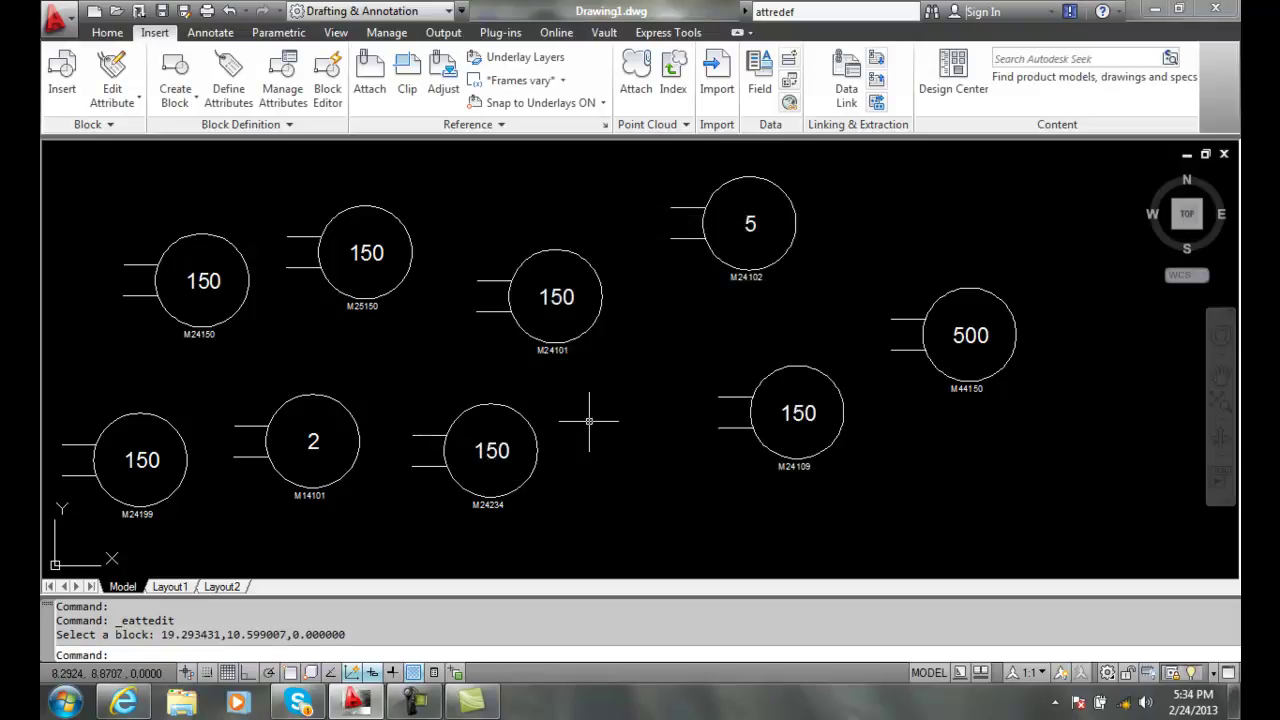